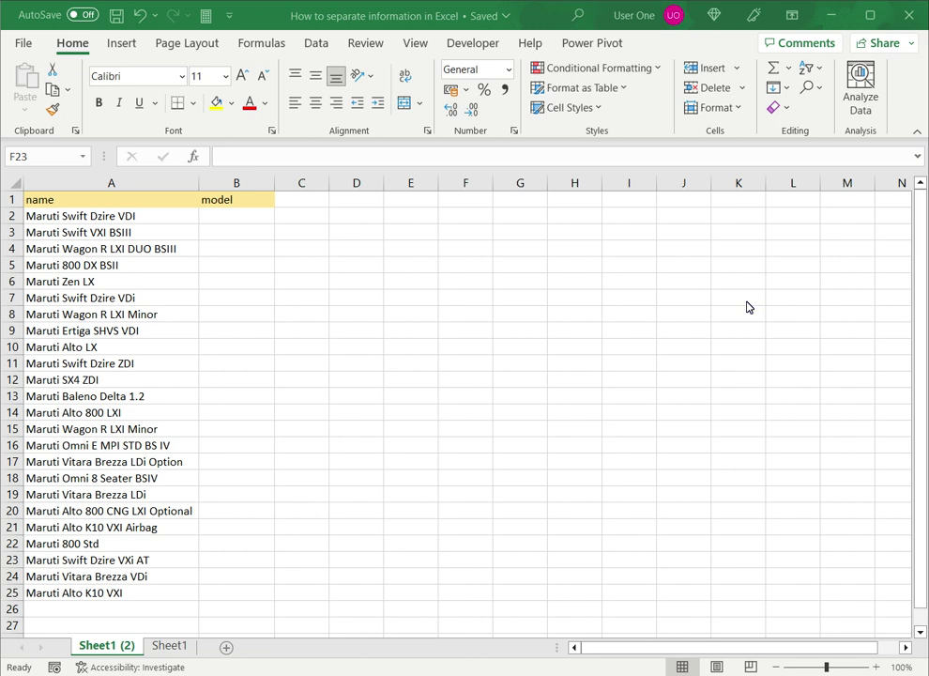
Step: Select the 24 Maruti car names in A2:A25
left_click(151, 218)
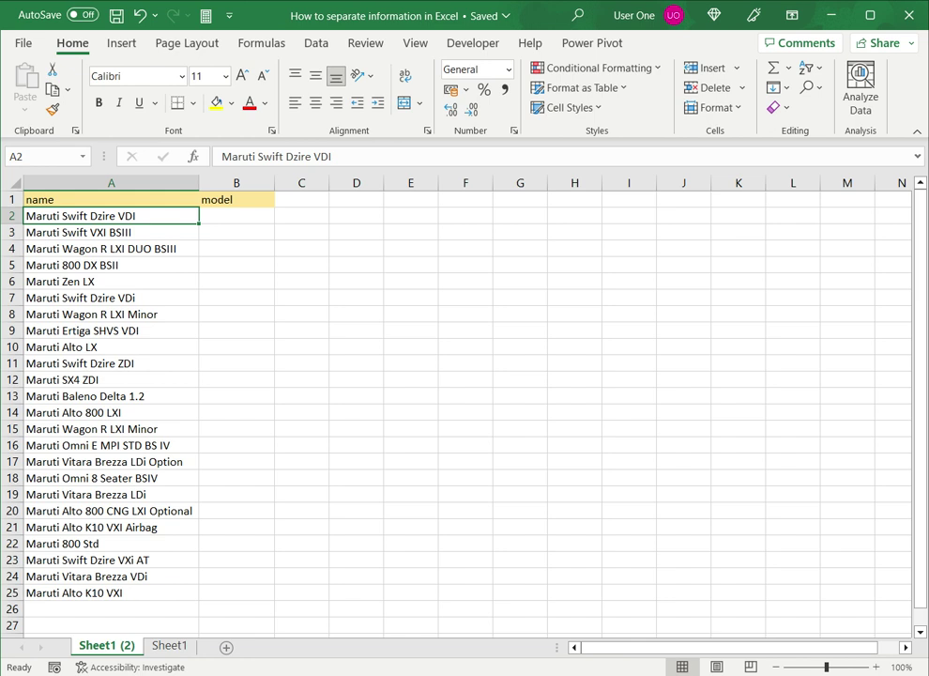
key("ctrl+shift+Down")
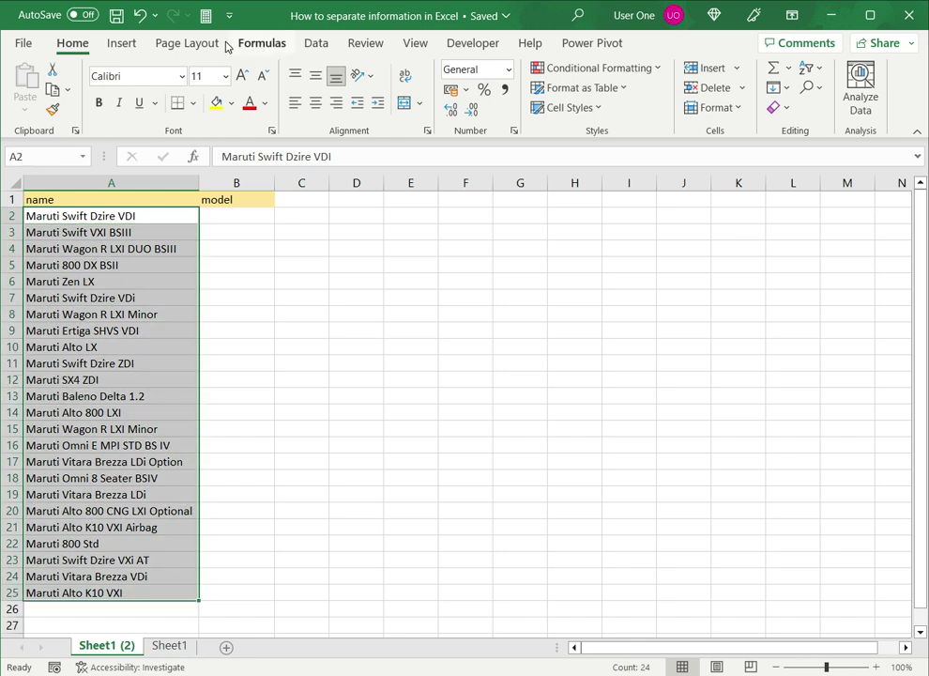
Step: Split A2:A25 with a fixed-width break after 'Maruti', moving the model text into column B
left_click(316, 43)
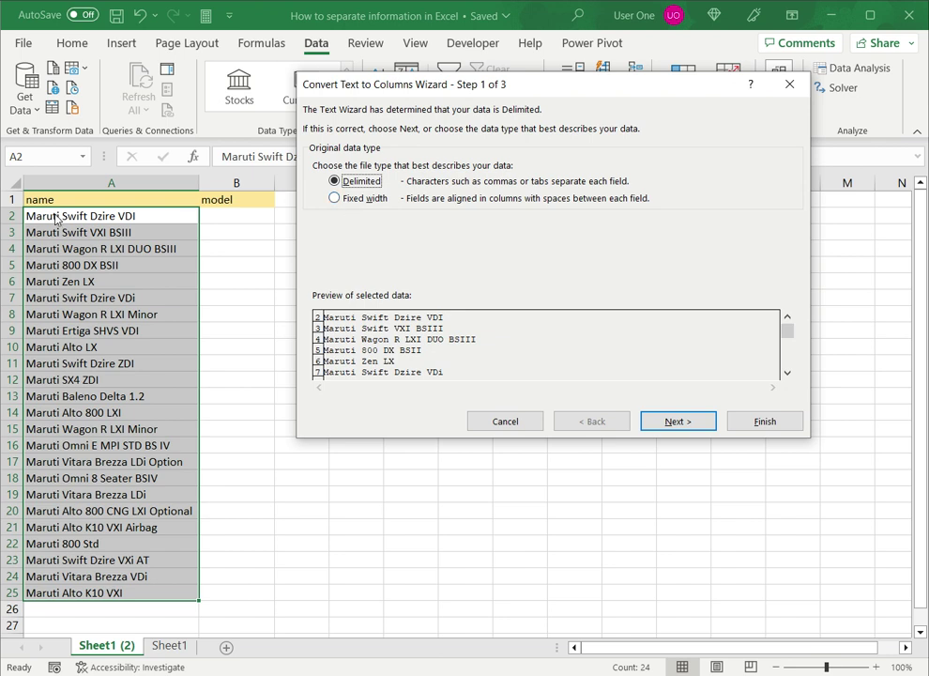
left_click(335, 199)
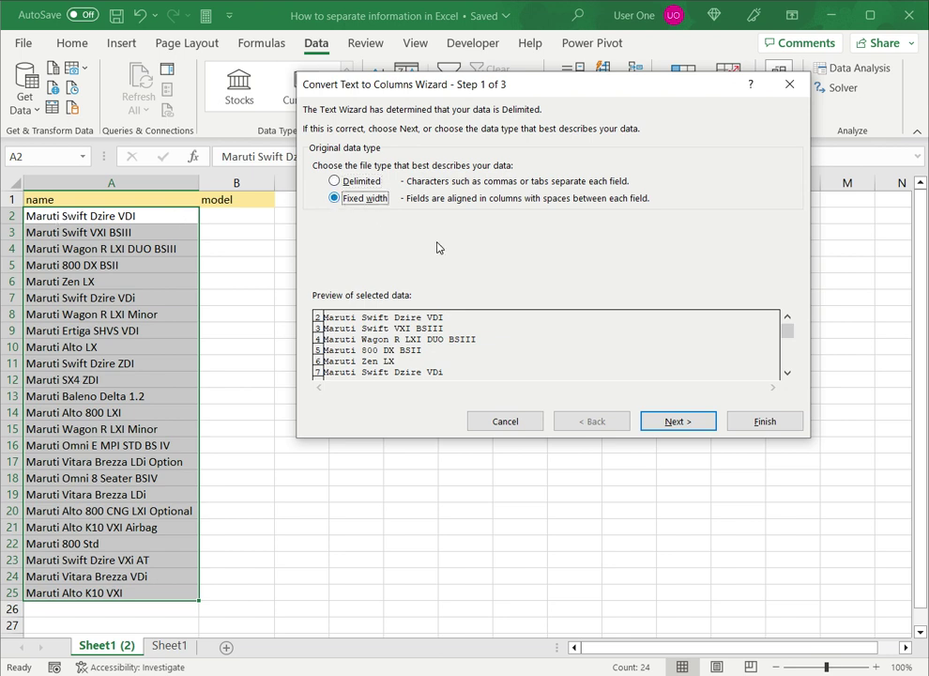
left_click(677, 424)
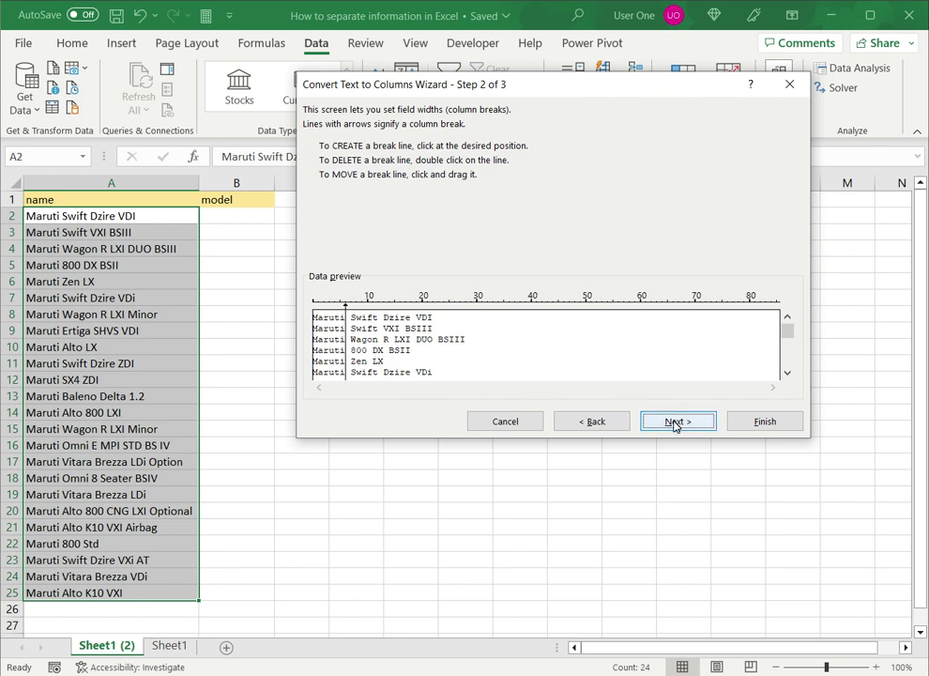
left_click(675, 425)
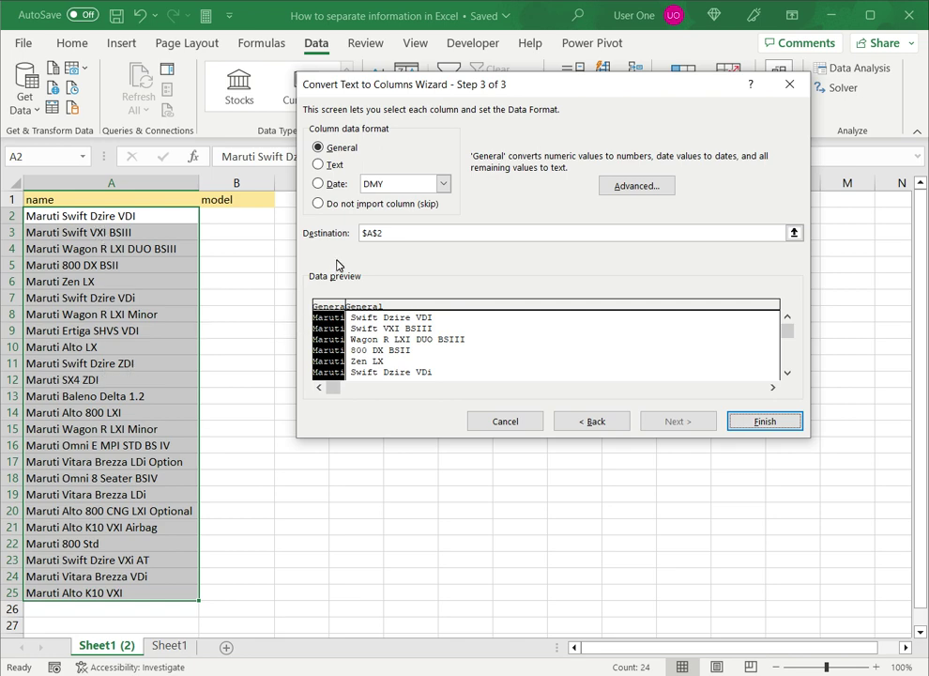
left_click(744, 422)
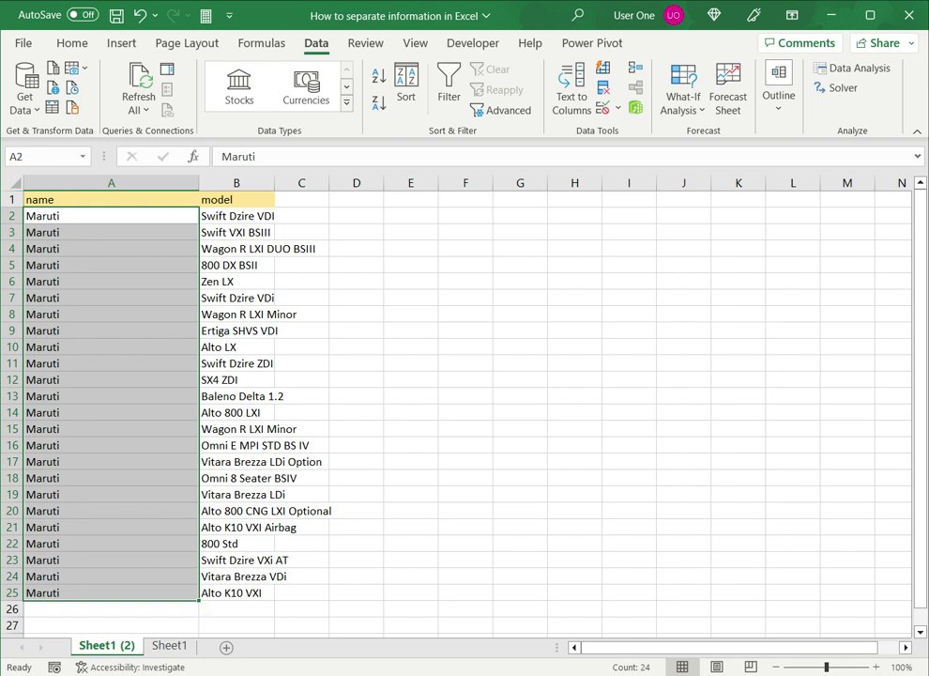
Step: Select the 24 model entries in column B (B2:B25)
key("Right")
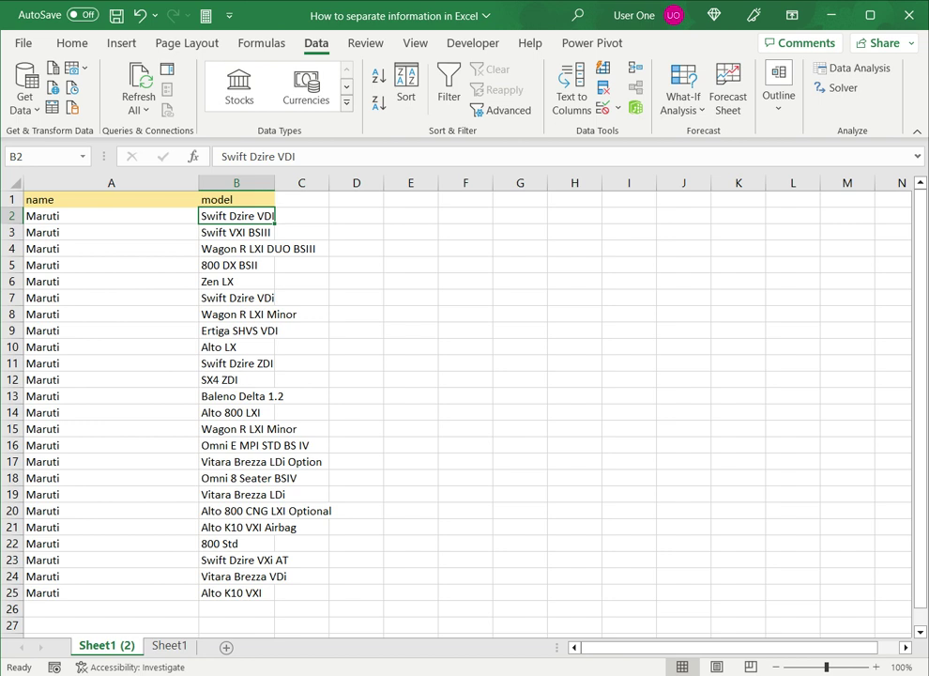
key("Down")
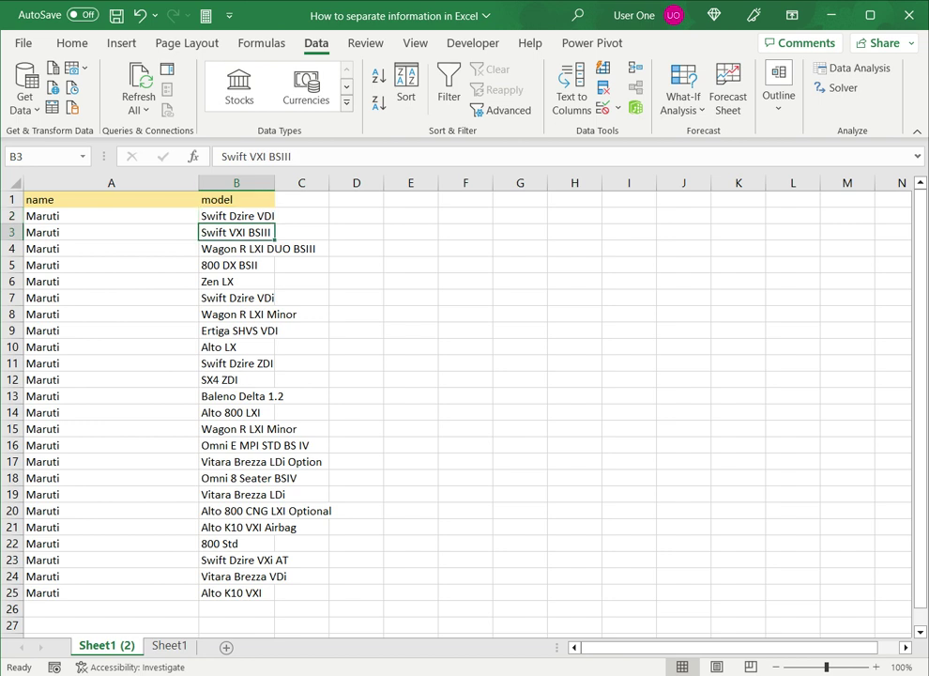
key("Up")
key("ctrl+shift+Down")
key("shift+Down")
Step: Sort only the selected models A to Z, from '800 DX BSII' to 'Zen LX'
key("alt+a")
key("s")
key("a")
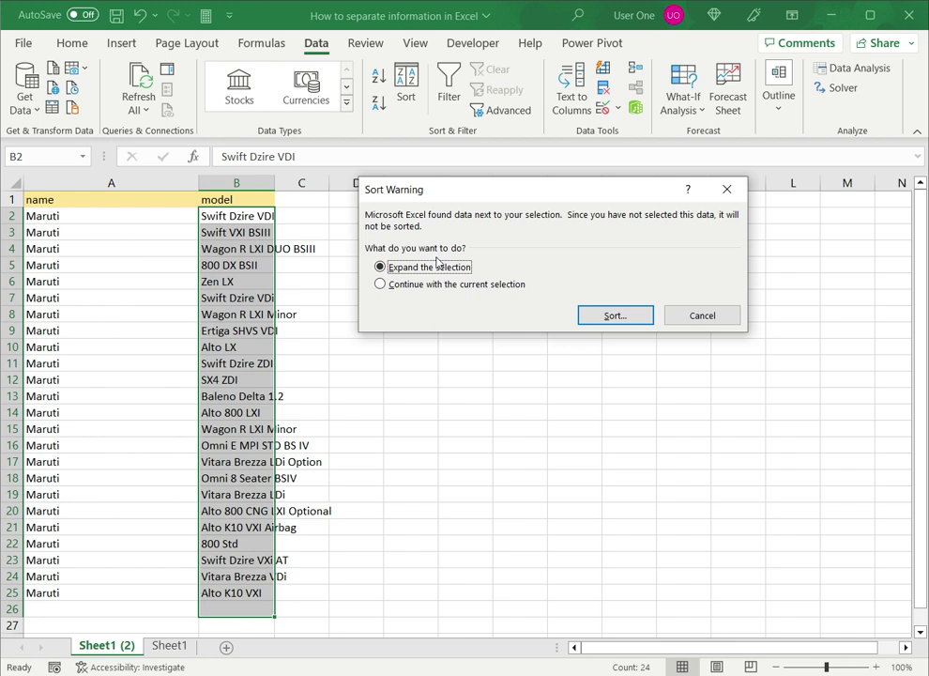
left_click(441, 285)
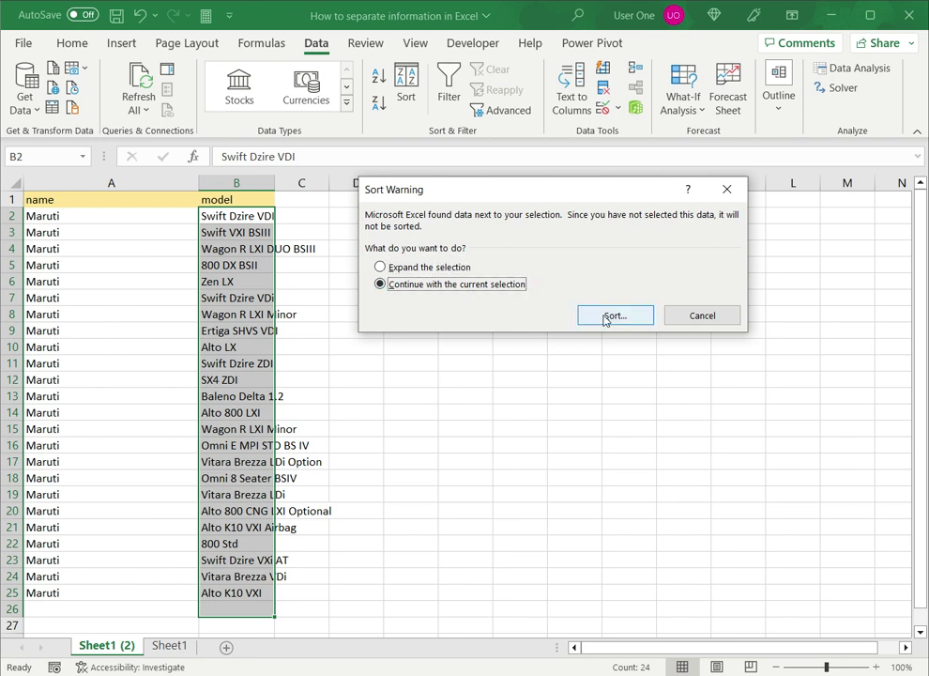
left_click(605, 320)
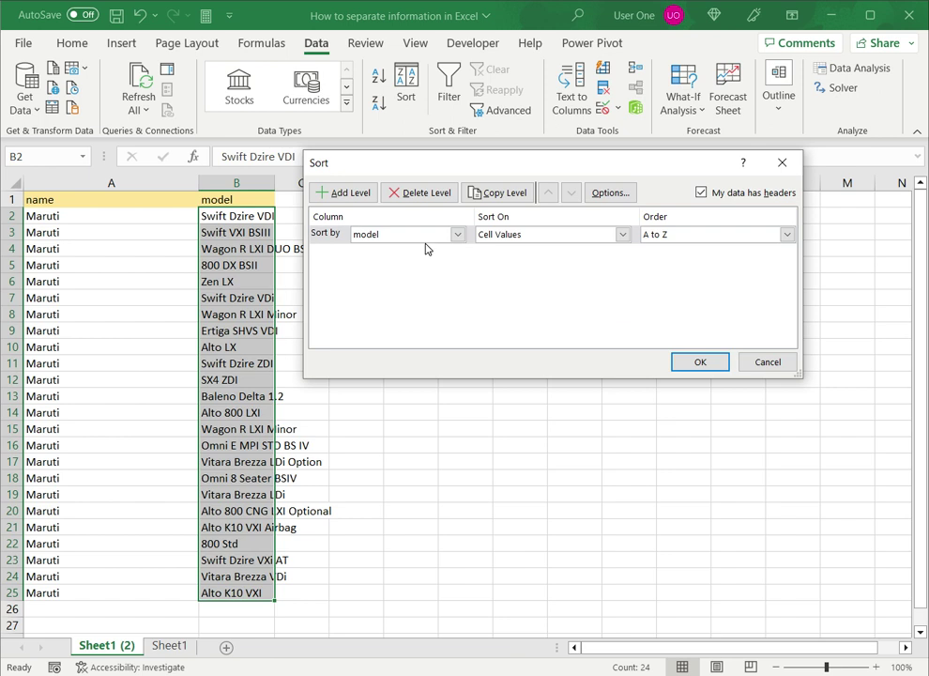
left_click(700, 364)
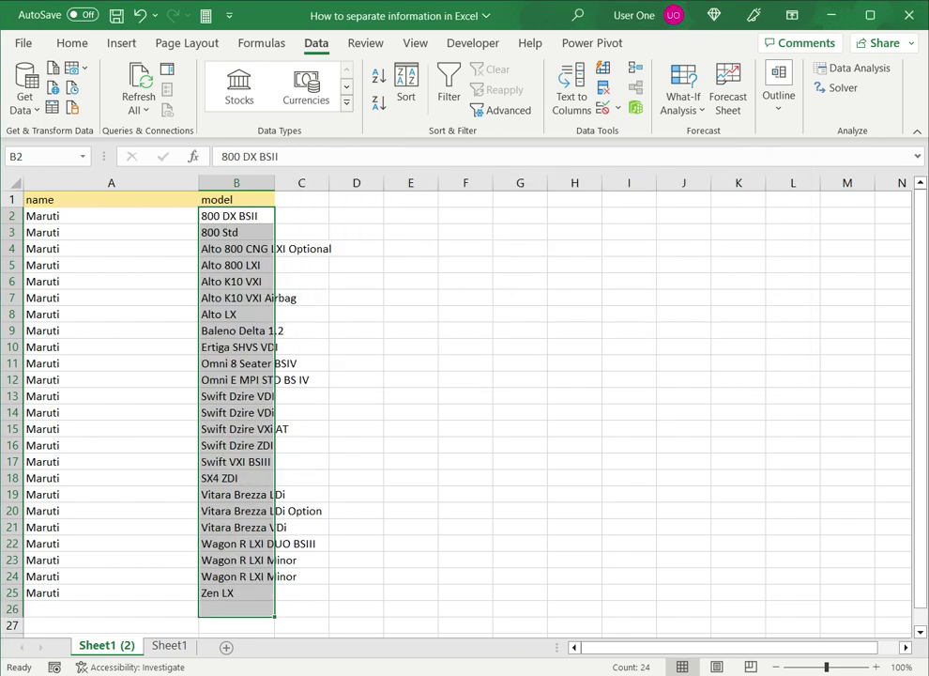
left_click(237, 216)
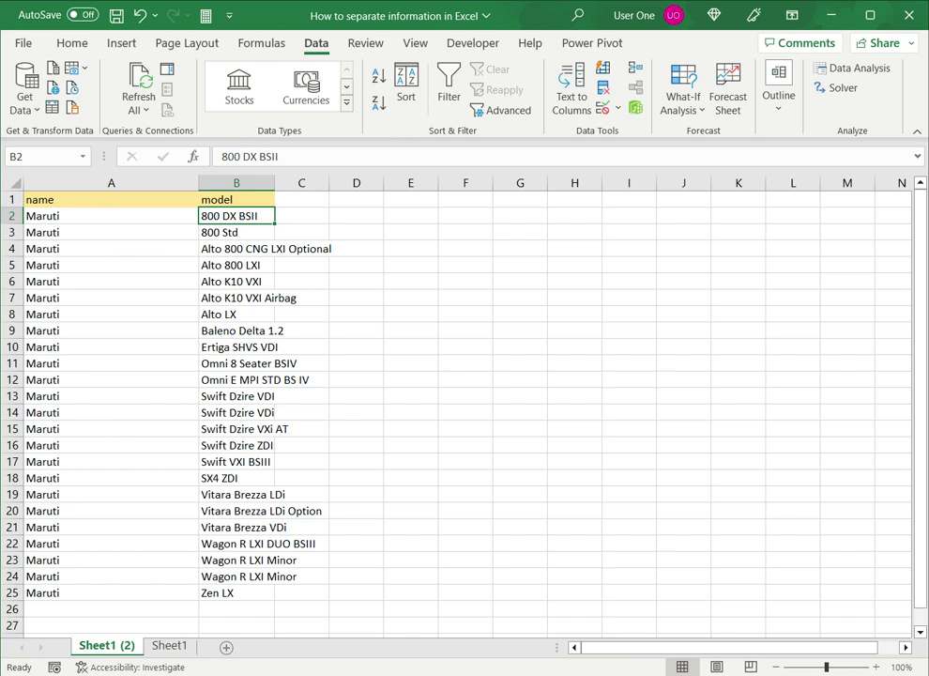
Step: Split B2:B12 at spaces, then delete C2:G12 so models read '800', 'Alto', 'Omni'
key("shift+Down")
key("shift+Down")
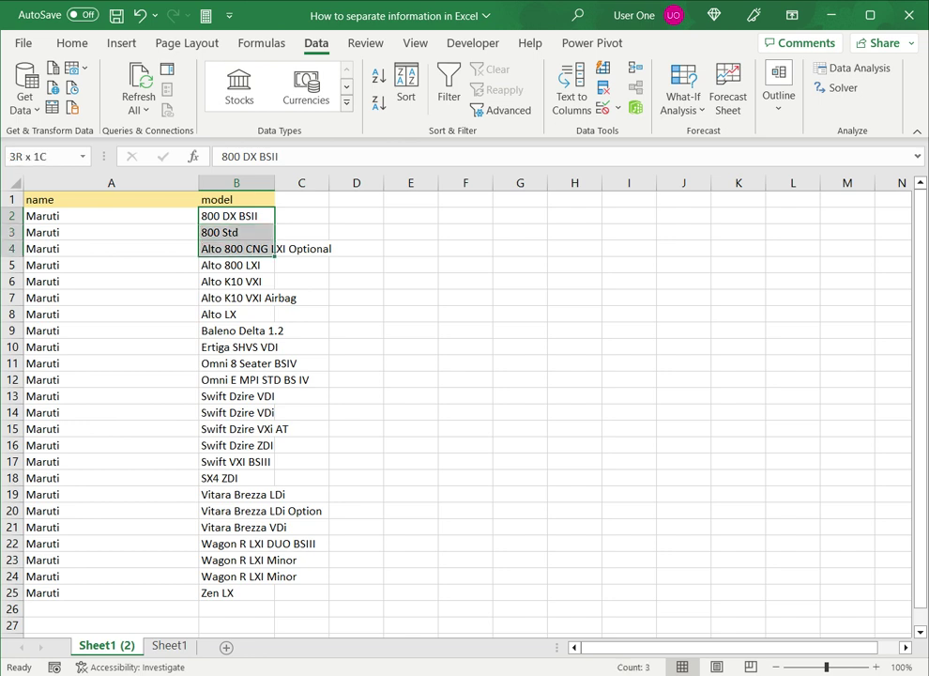
key("shift+Down")
key("shift+Down")
key("shift+Down")
key("shift+Down")
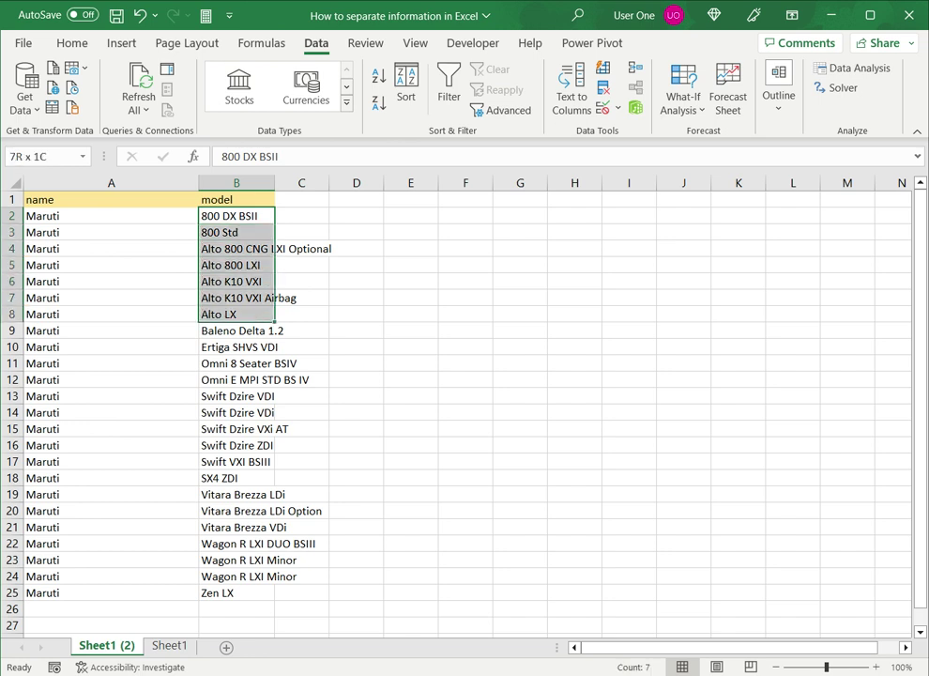
key("shift+Down")
key("shift+Down")
key("shift+Down")
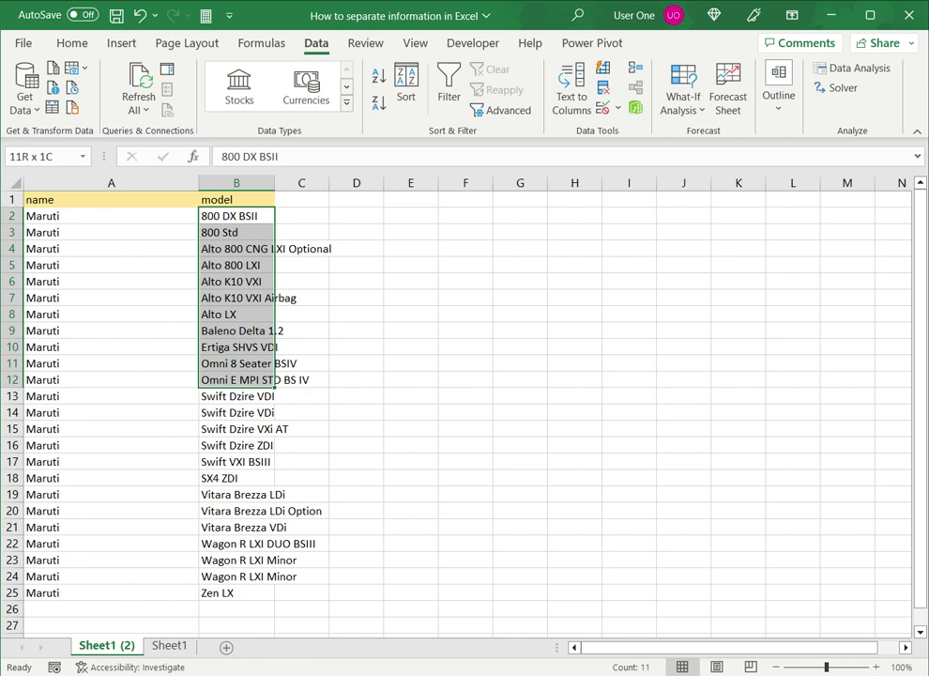
key("alt+a")
key("e")
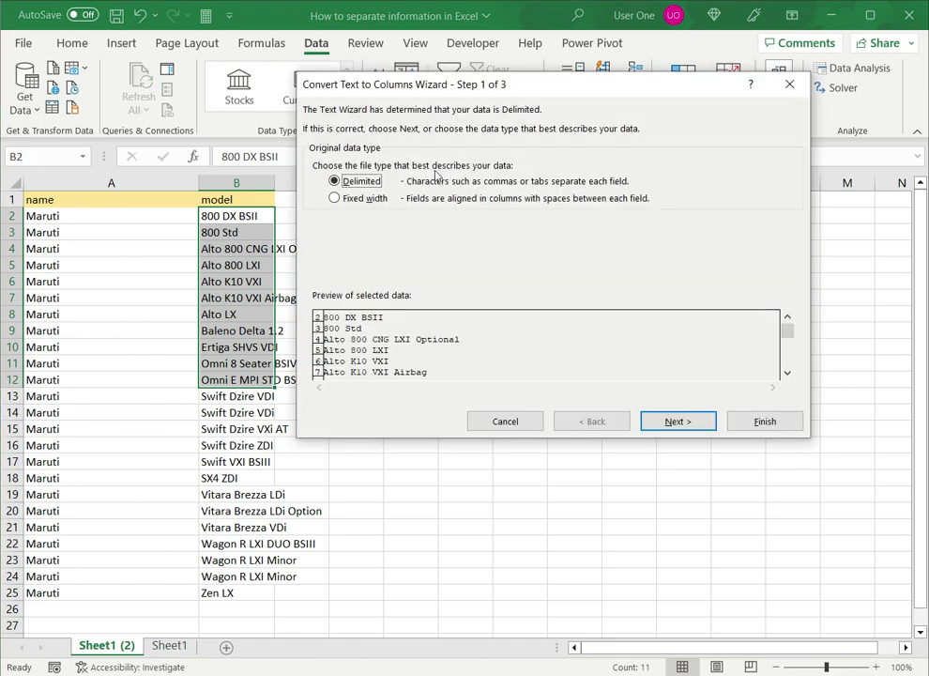
left_click(676, 421)
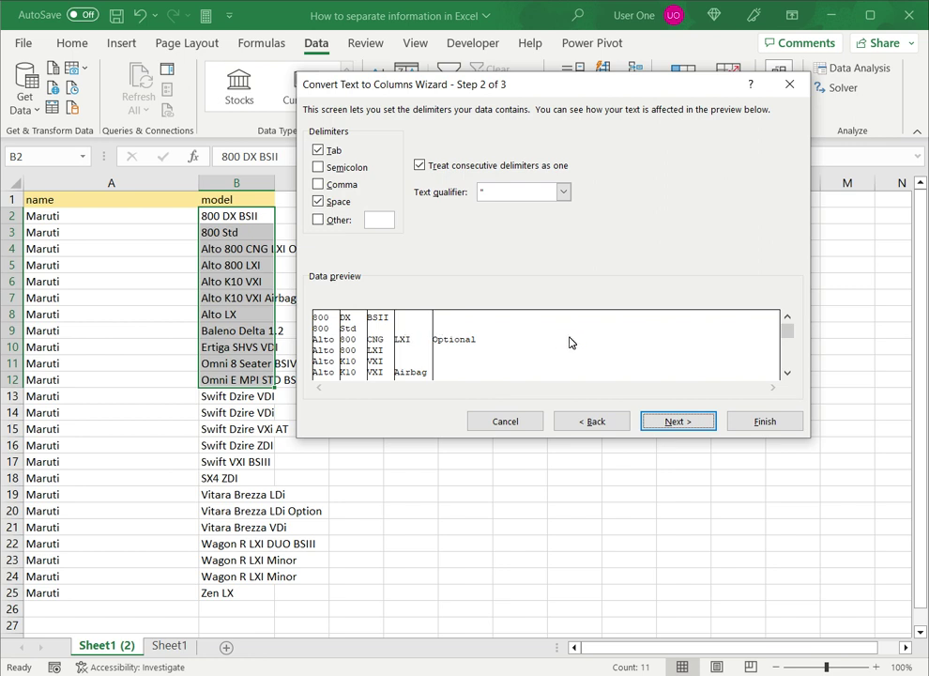
left_click(771, 428)
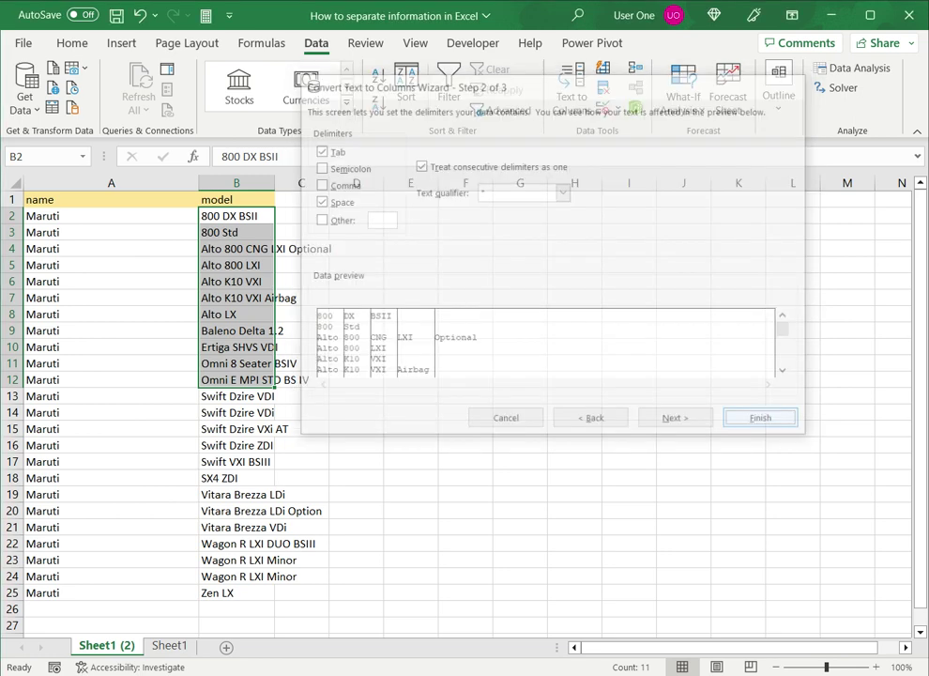
left_click_drag(292, 216, 516, 379)
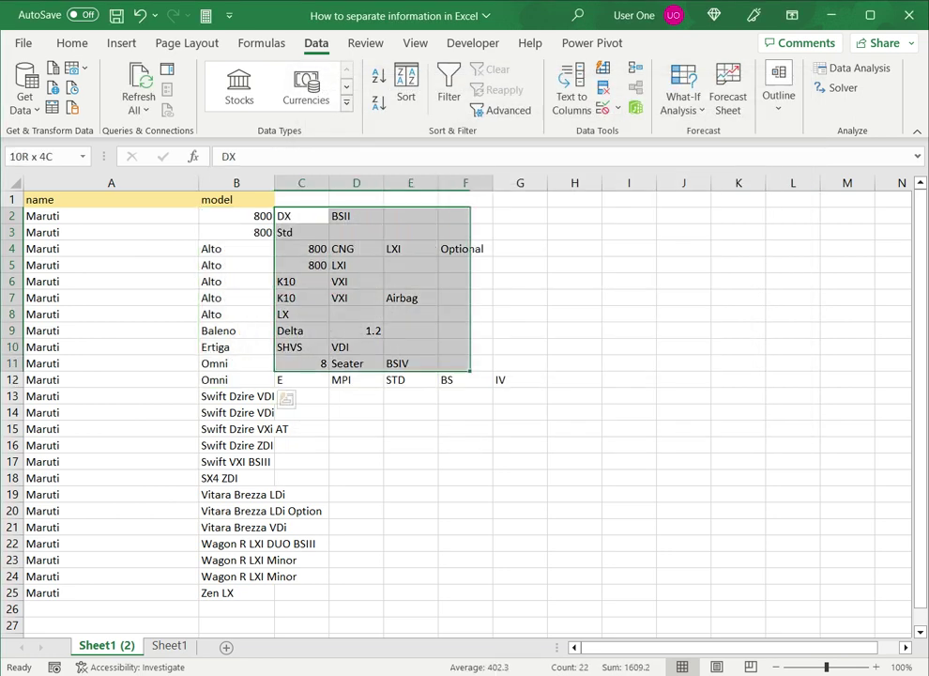
key("Delete")
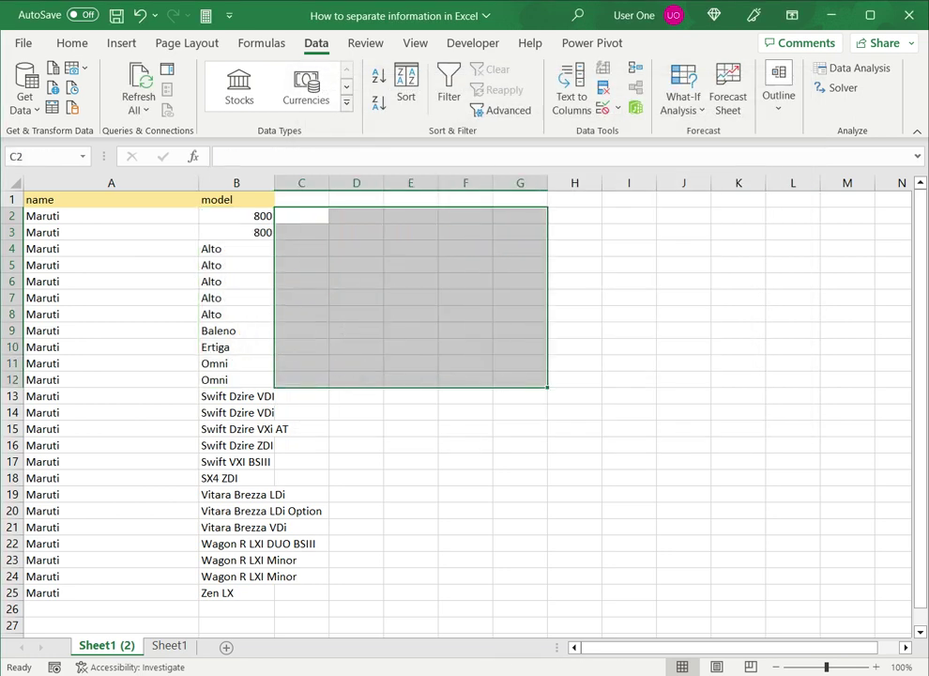
Step: Split B13:B16 at a fixed-width break after 'Swift Dzire', keeping both words together
left_click_drag(234, 395, 236, 445)
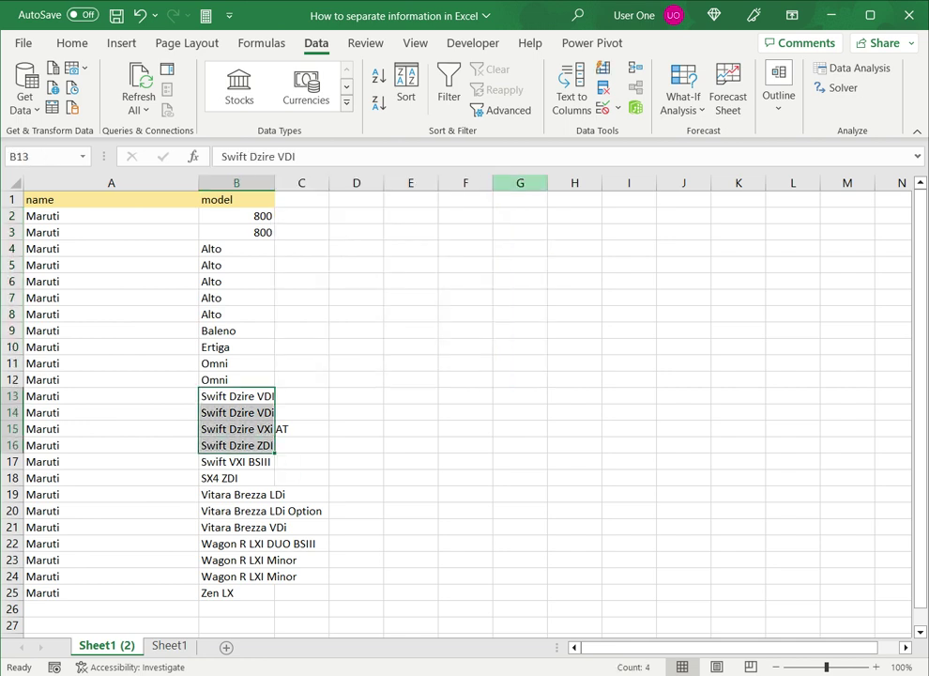
left_click(574, 94)
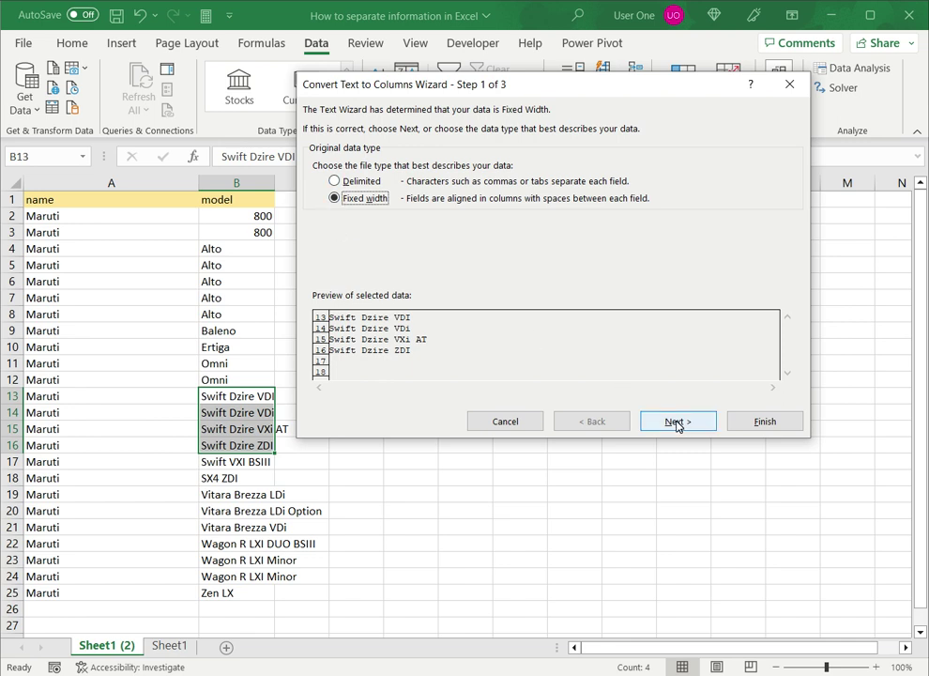
left_click(672, 422)
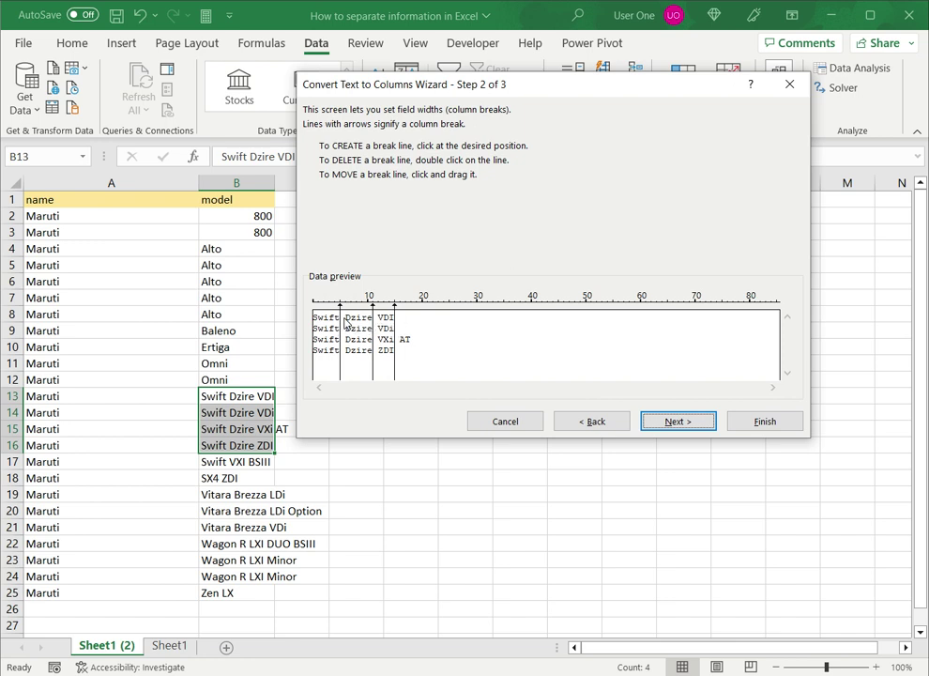
double_click(339, 317)
left_click(765, 423)
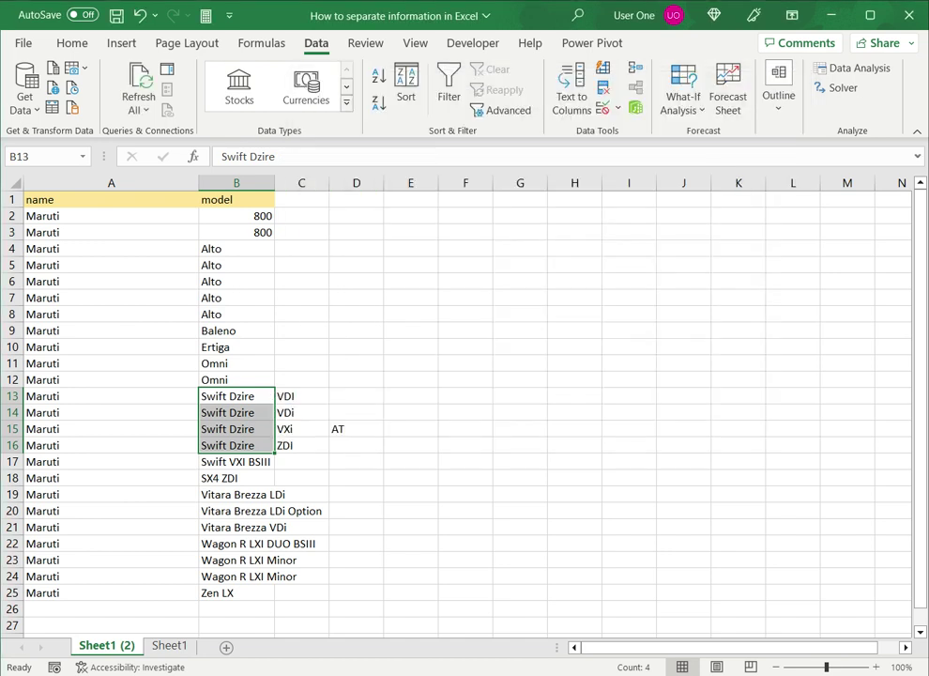
Step: Clear the trim pieces VDI, VDi, VXi, ZDI and AT from C13:D16
left_click(235, 396)
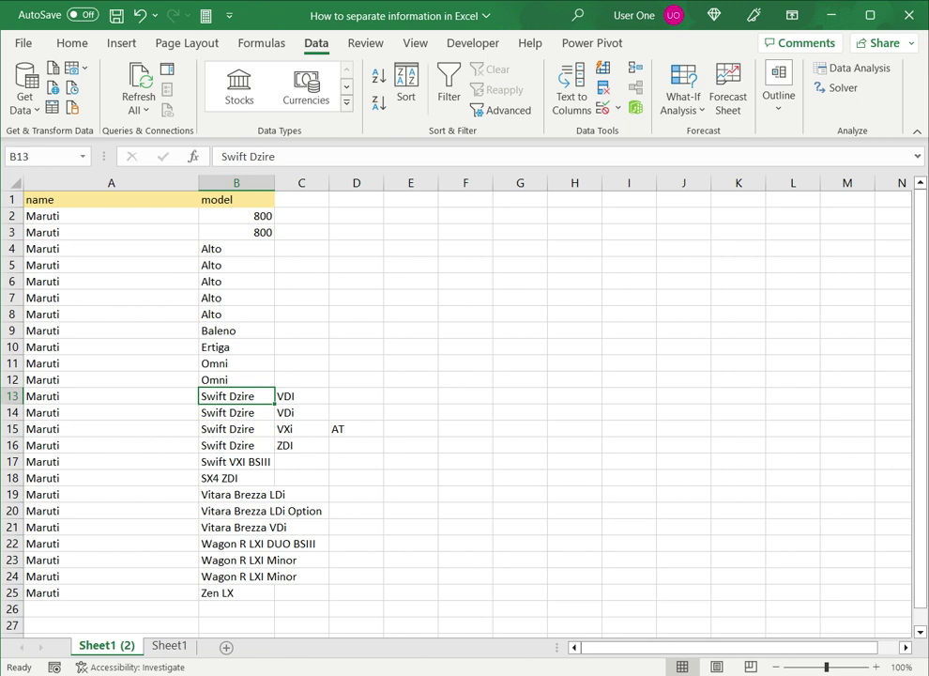
mouse_move(301, 396)
left_mouse_down()
mouse_move(301, 445)
mouse_move(357, 445)
left_mouse_up()
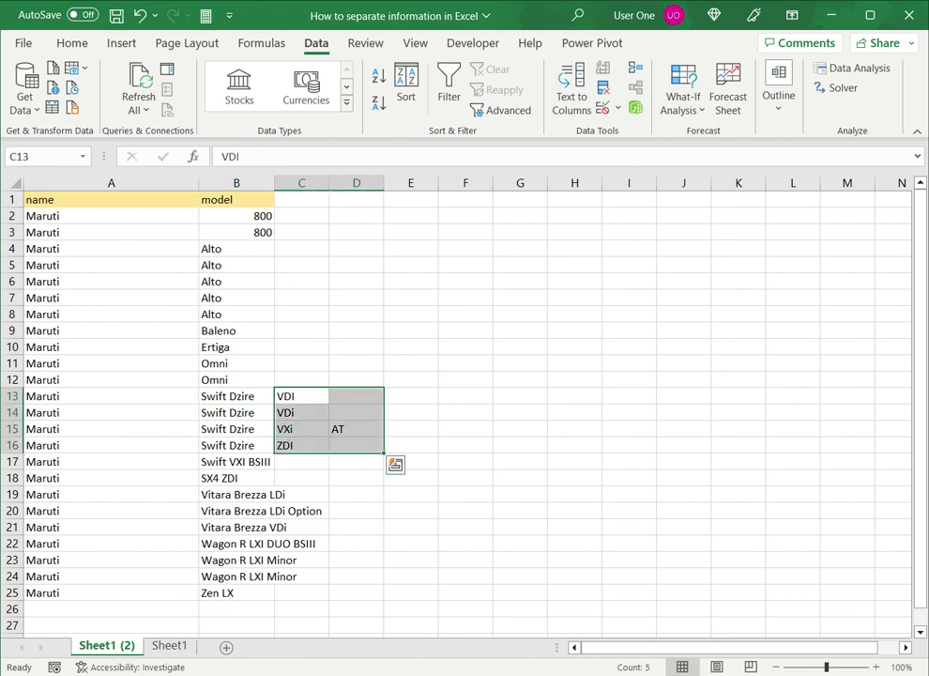
key("Delete")
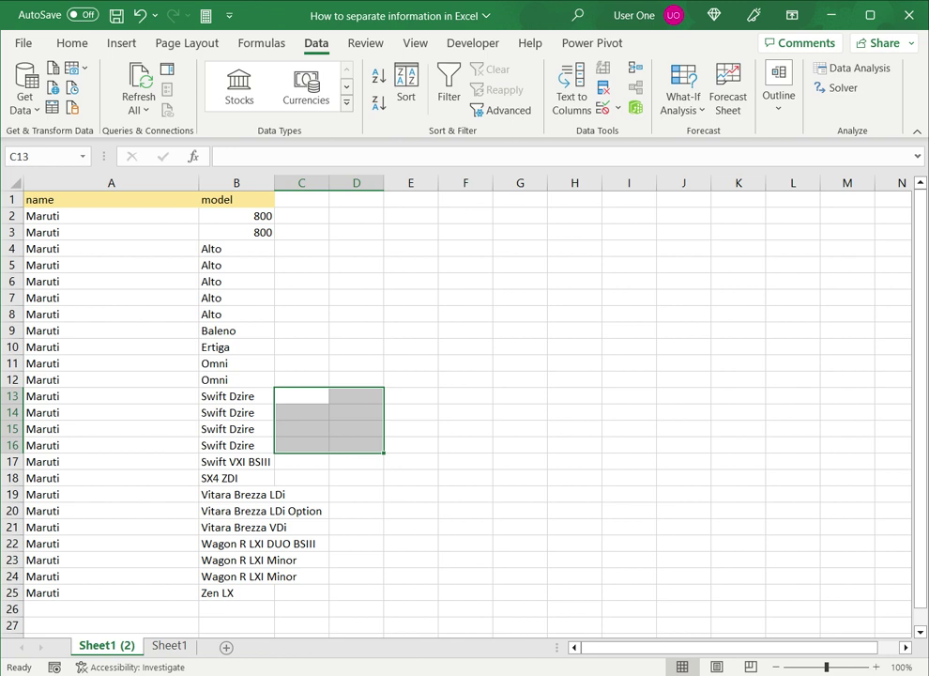
left_click(174, 648)
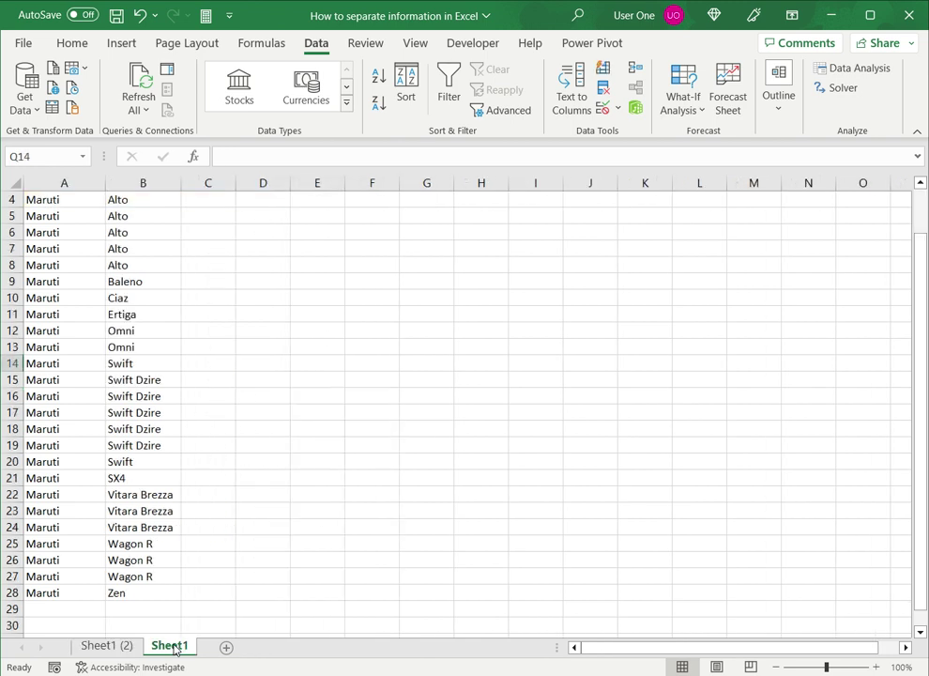
scroll(138, 504, "up", 1)
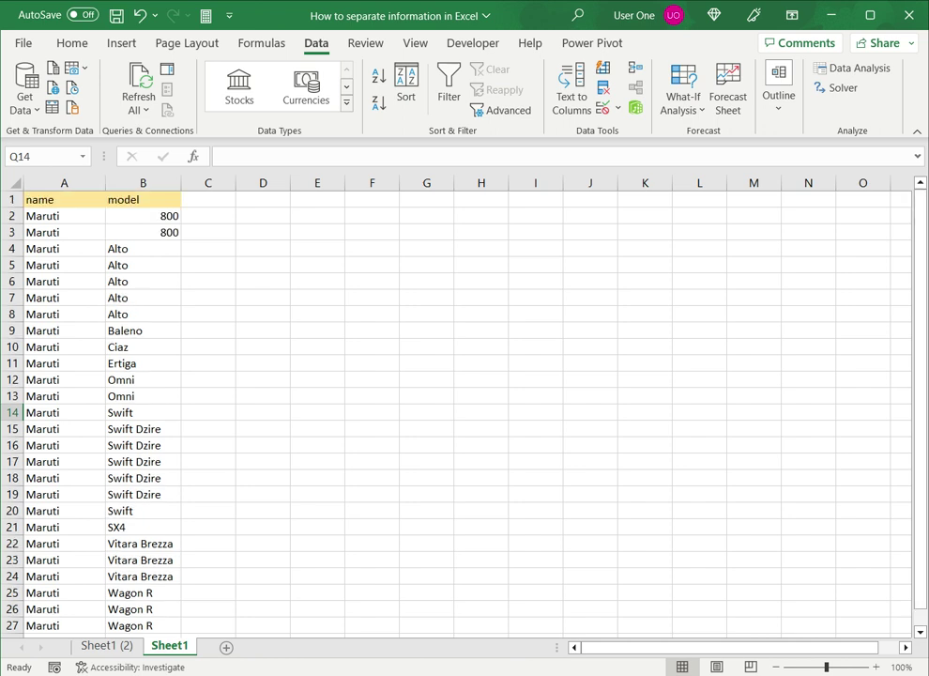
scroll(460, 404, "down", 1)
scroll(460, 403, "up", 1)
left_click(114, 647)
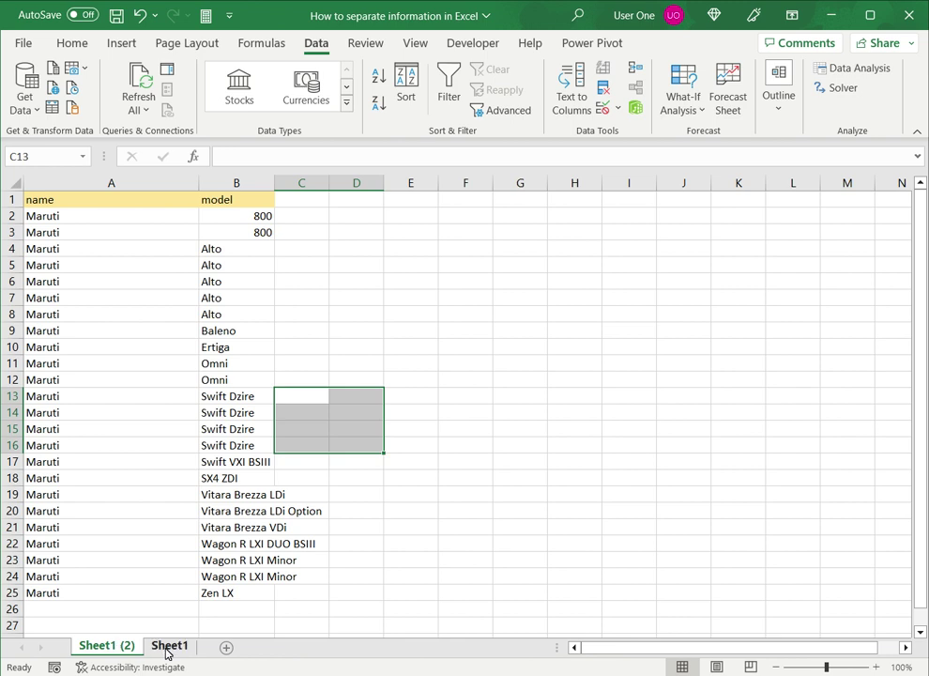